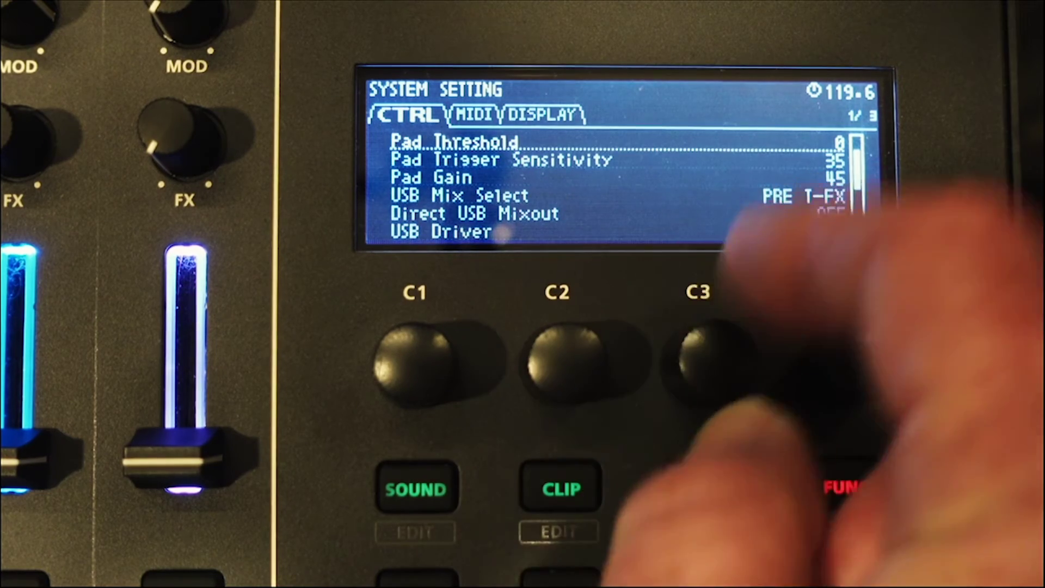
- Scroll through the view while the MC-707's USB Driver setting is changed to VENDOR
scroll(707, 354, "up", 2)
scroll(708, 354, "down", 1)
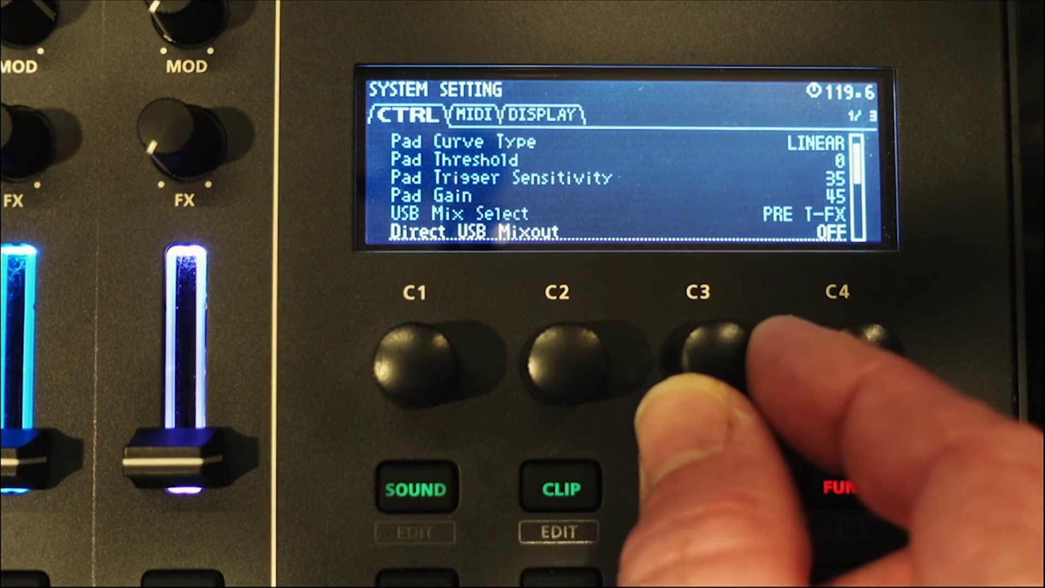
scroll(708, 354, "down", 1)
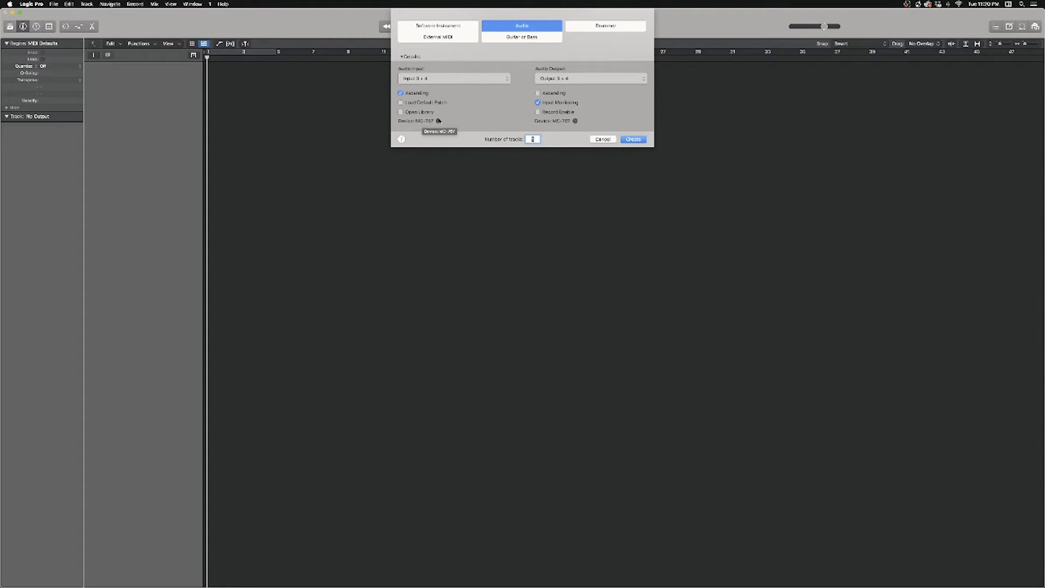
- Open the Audio Devices preferences and keep MC-707 as the input device
left_click(439, 122)
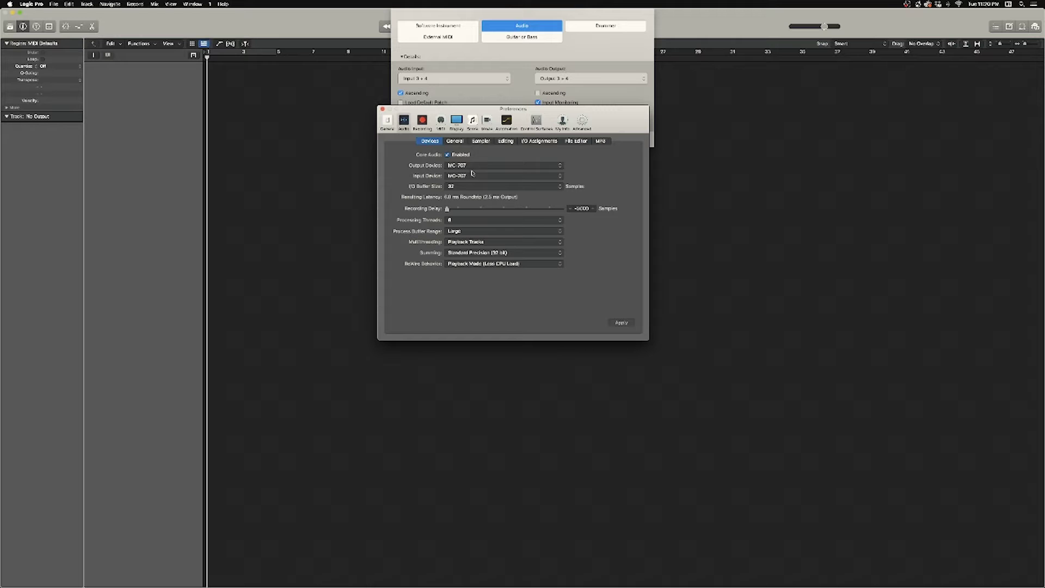
left_click(472, 176)
left_click(473, 176)
- Make MC-707 the project's MIDI sync destination with Clock enabled, then close the settings
left_click(441, 121)
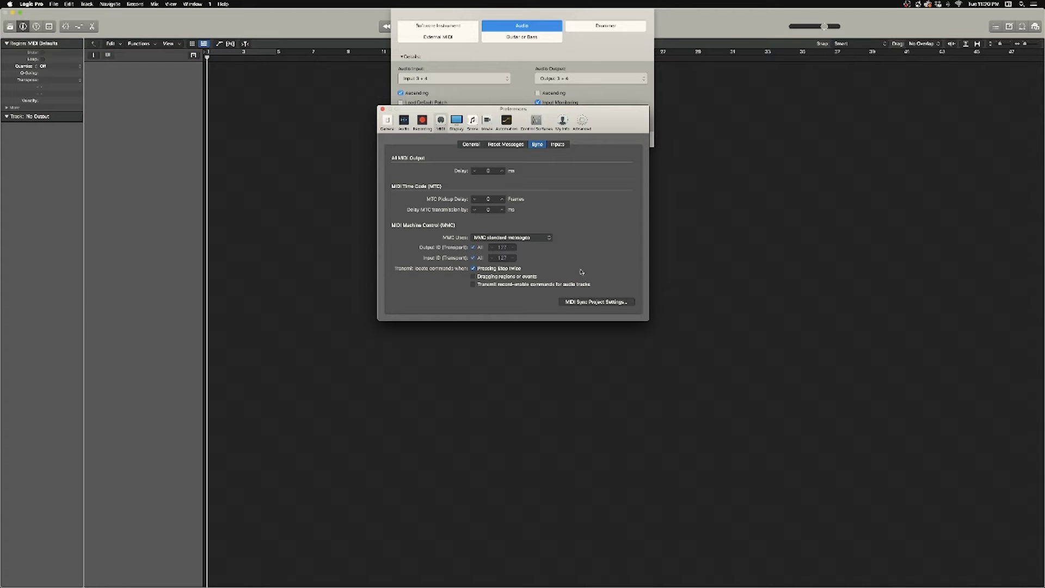
left_click(597, 303)
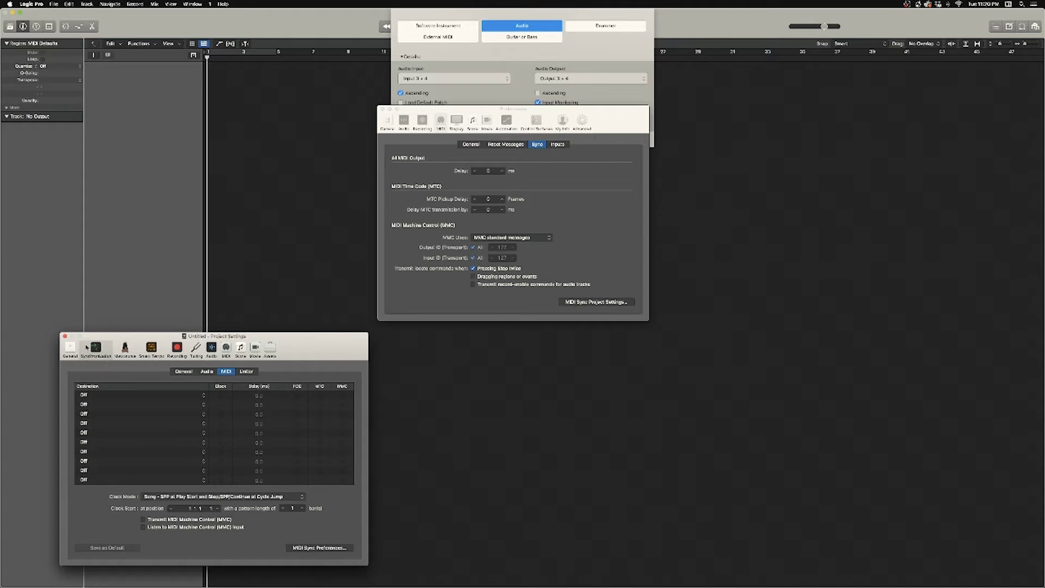
left_click(110, 396)
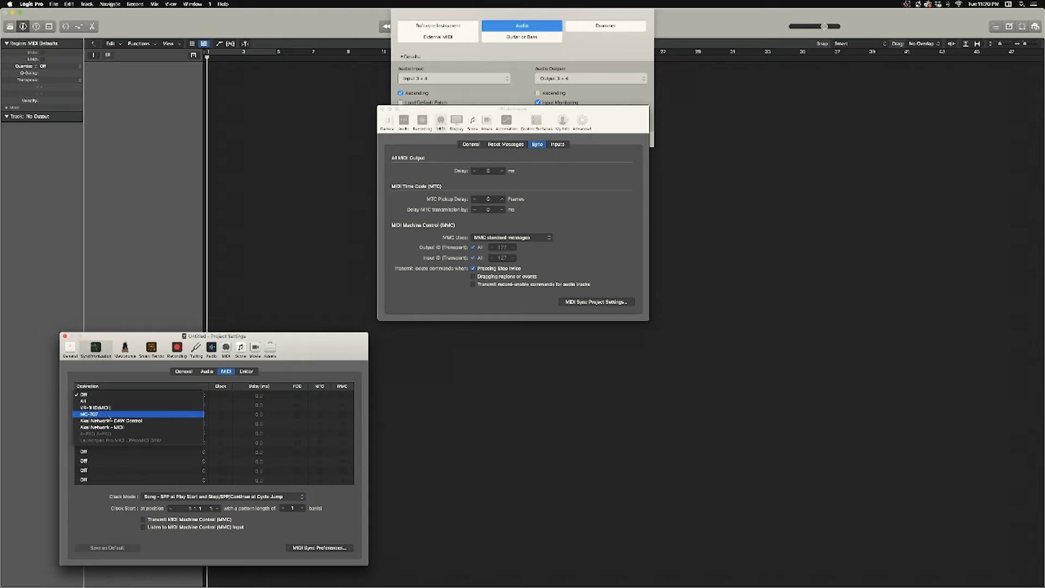
left_click(110, 415)
left_click(220, 396)
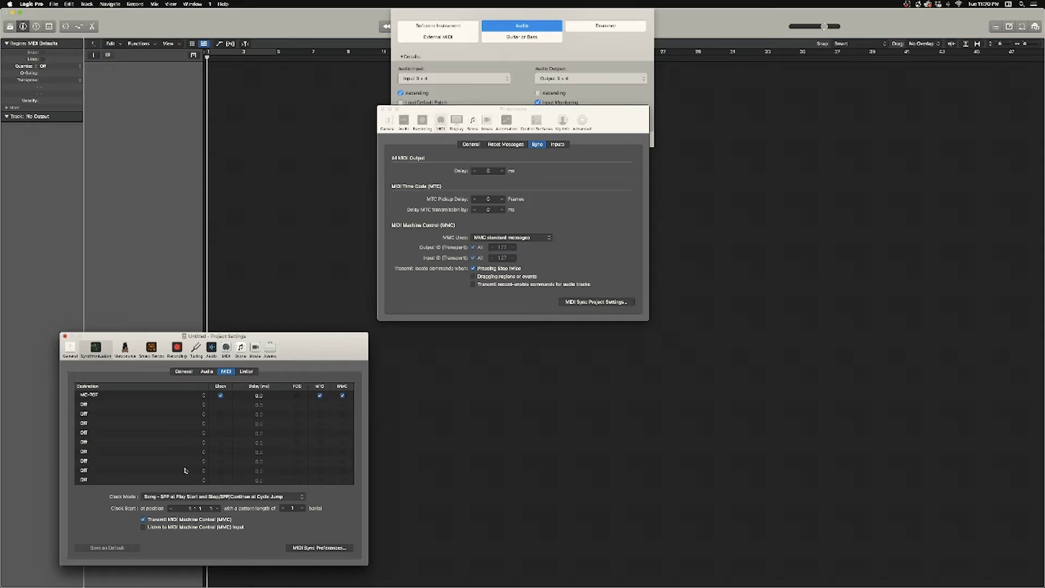
left_click(64, 336)
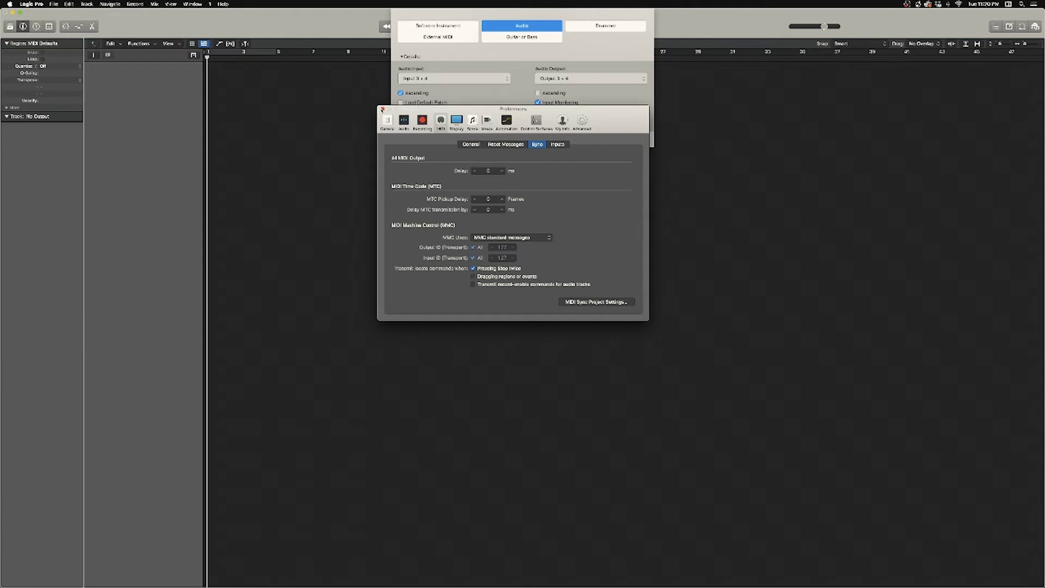
- Close Preferences and reselect Input 3 + 4 as the new track's audio input
left_click(382, 109)
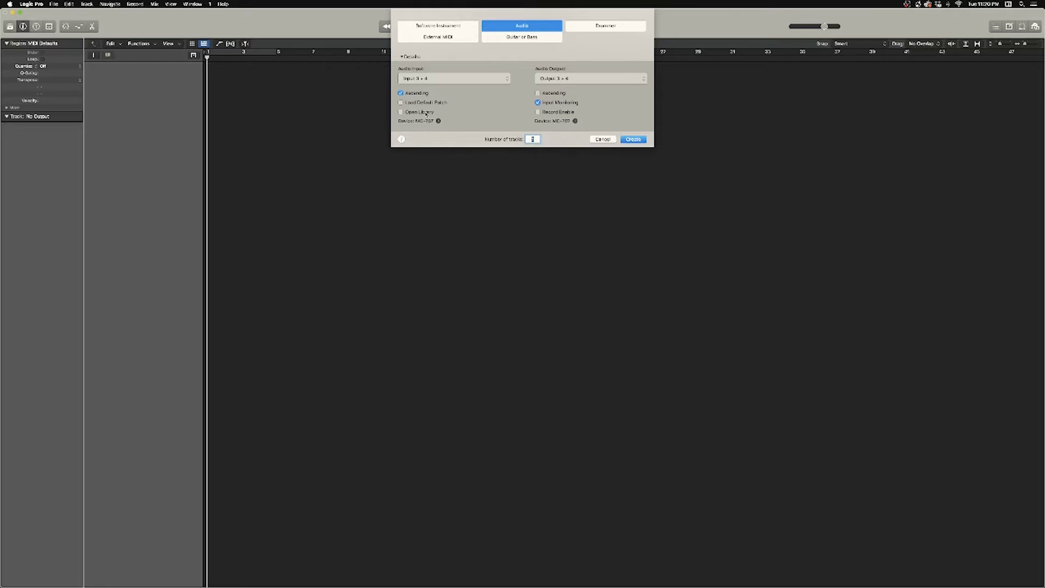
left_click(439, 80)
scroll(439, 81, "up", 3)
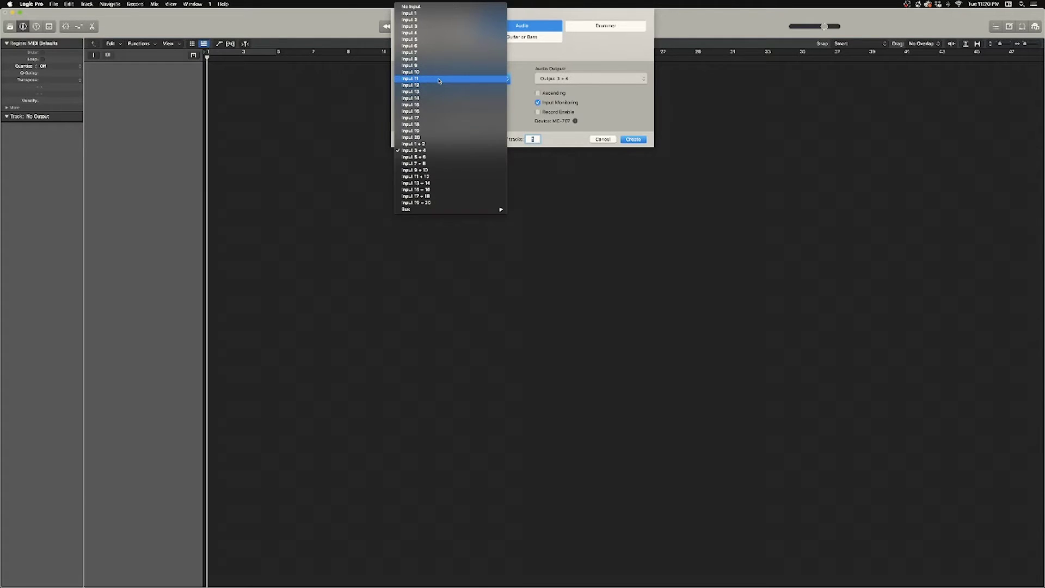
left_click(415, 151)
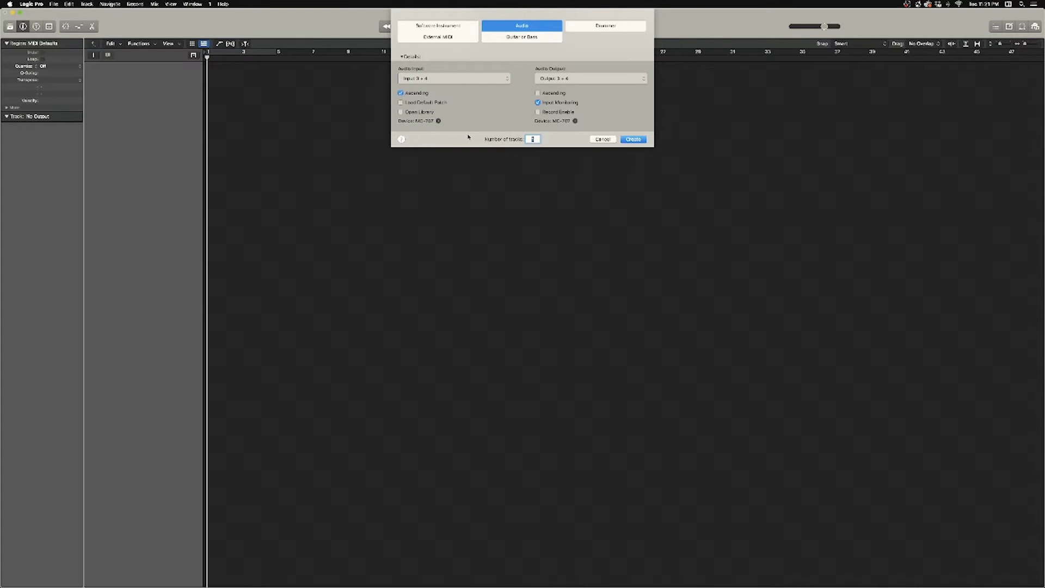
left_click(444, 79)
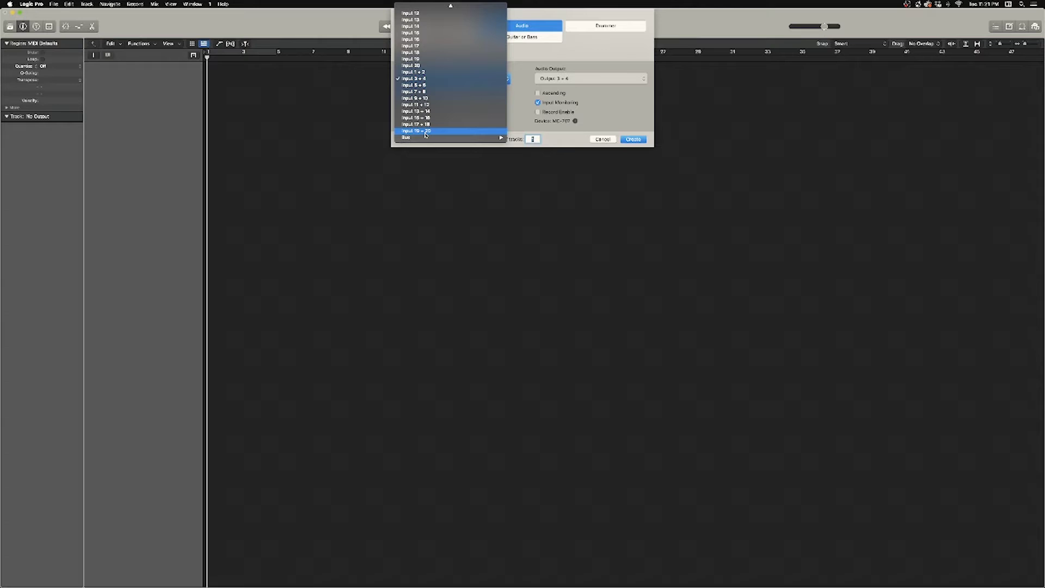
left_click(420, 79)
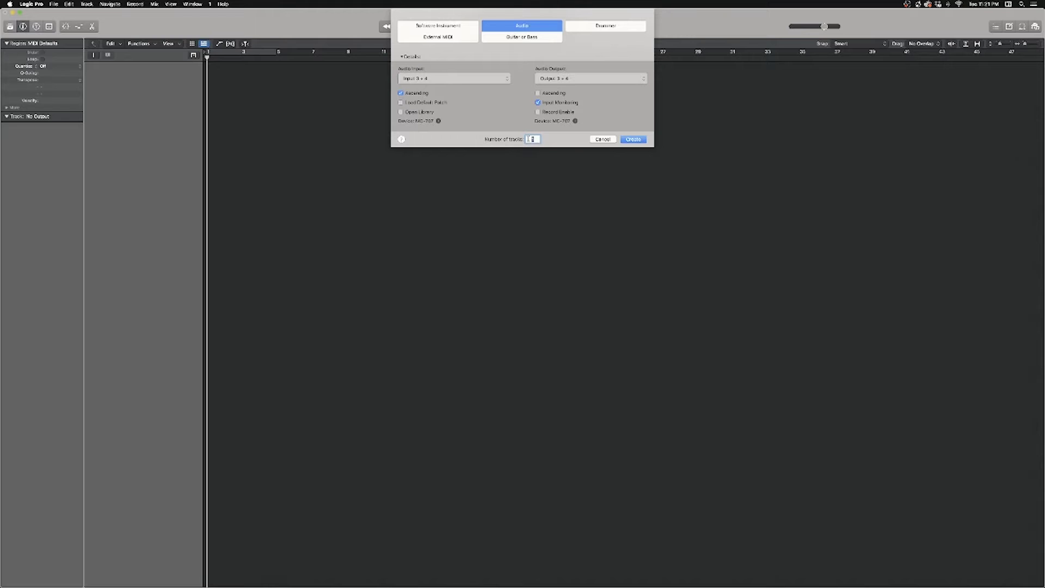
- Enter the number of tracks and route the new audio tracks to Output 1 + 2
type("8")
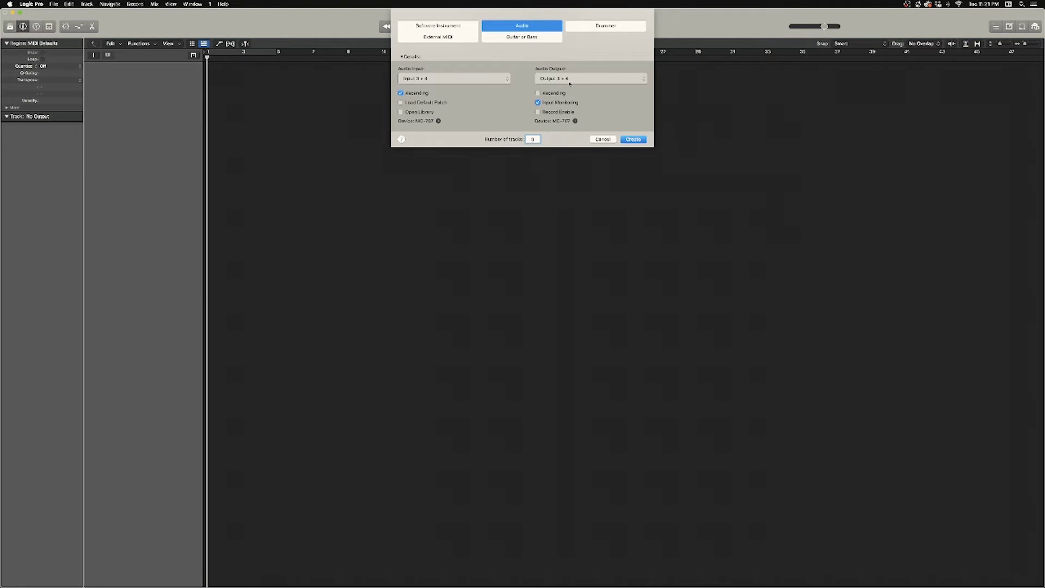
left_click(549, 81)
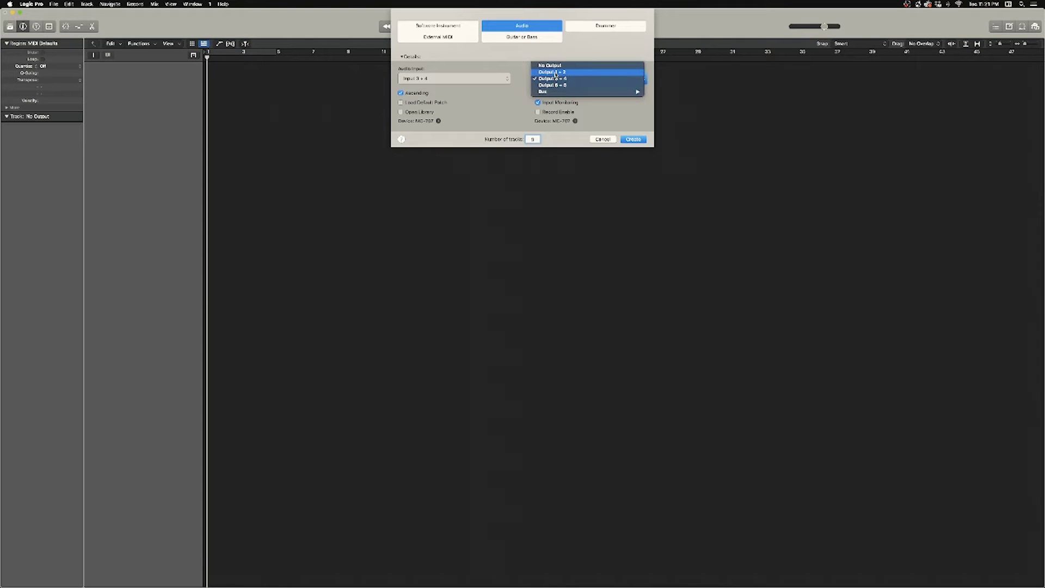
left_click(556, 72)
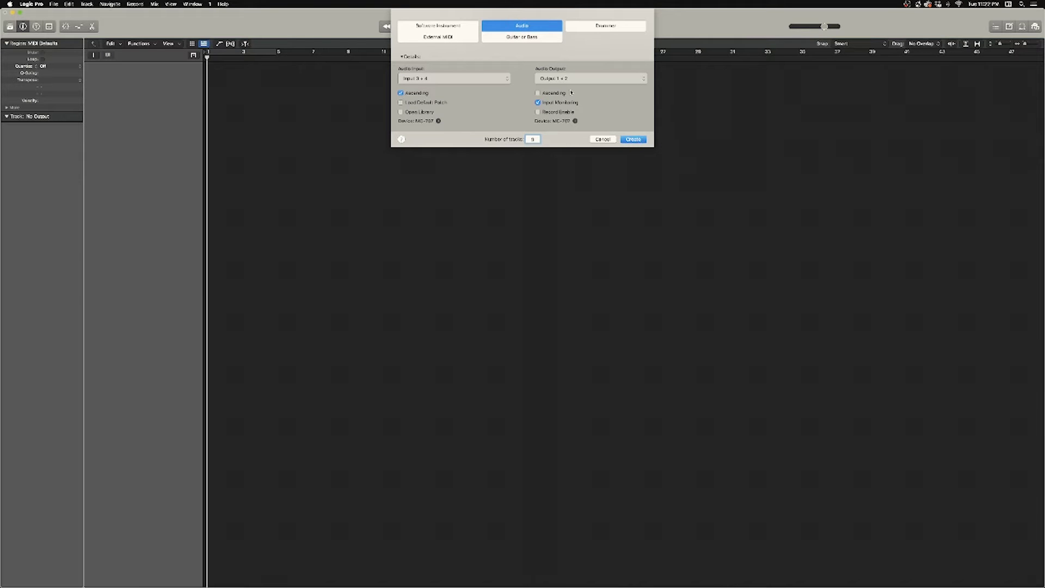
left_click(634, 139)
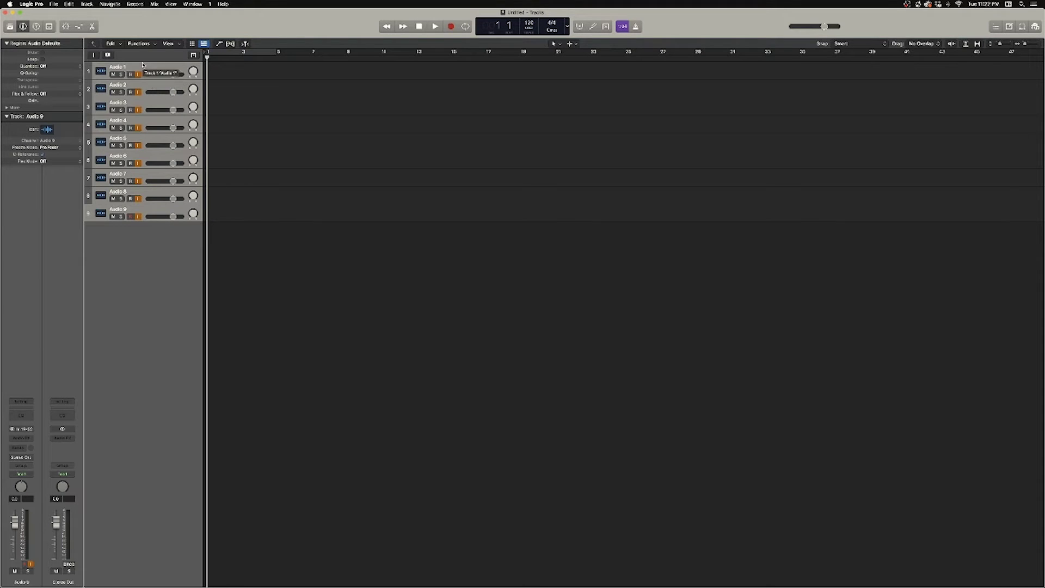
left_click(132, 75, "alt")
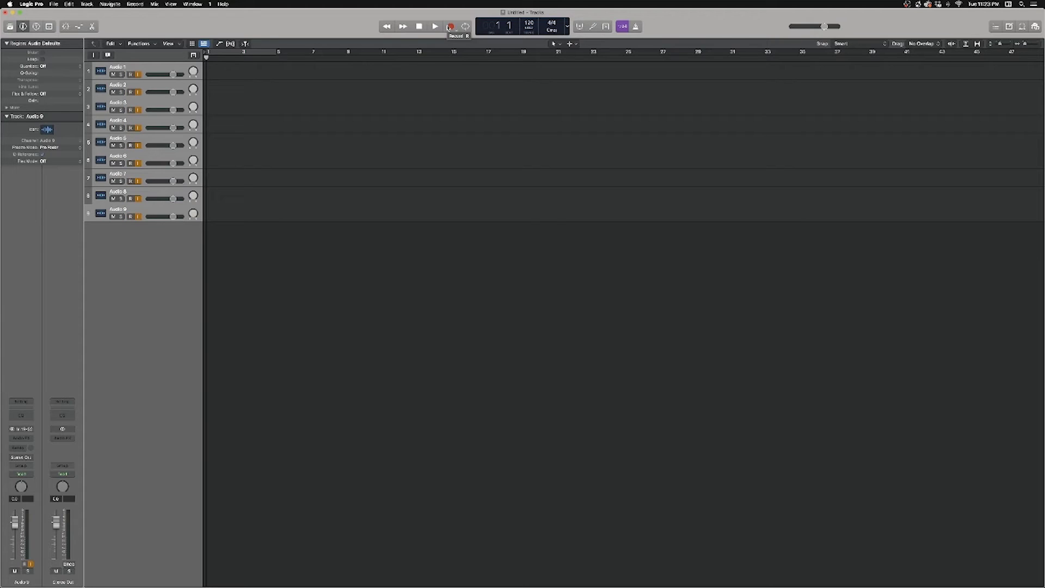
- Start recording the MC-707 onto all nine armed tracks
left_click(450, 26)
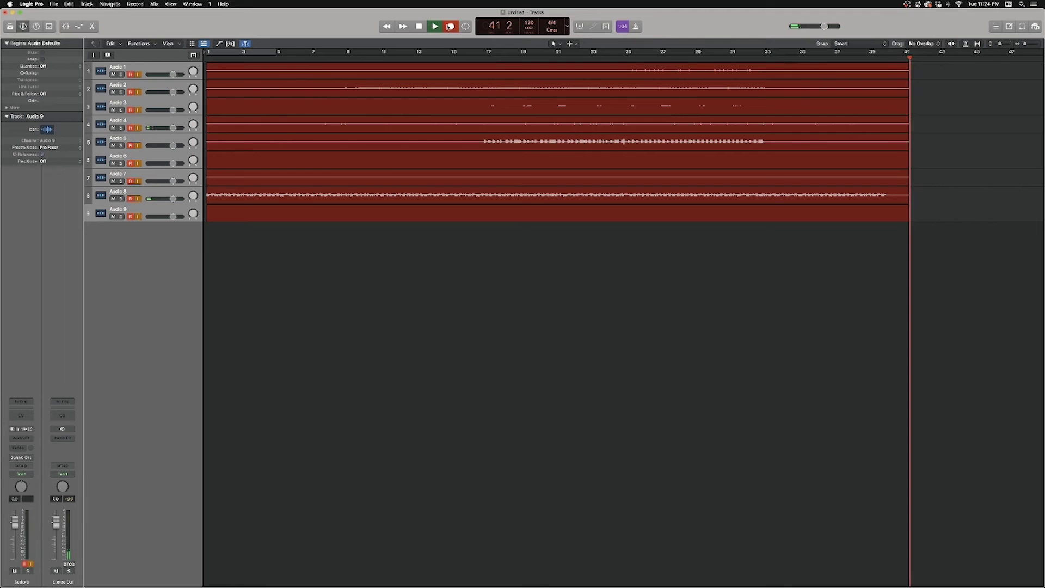
- Stop recording, return the playhead to the project start, and select Audio 1
key("space")
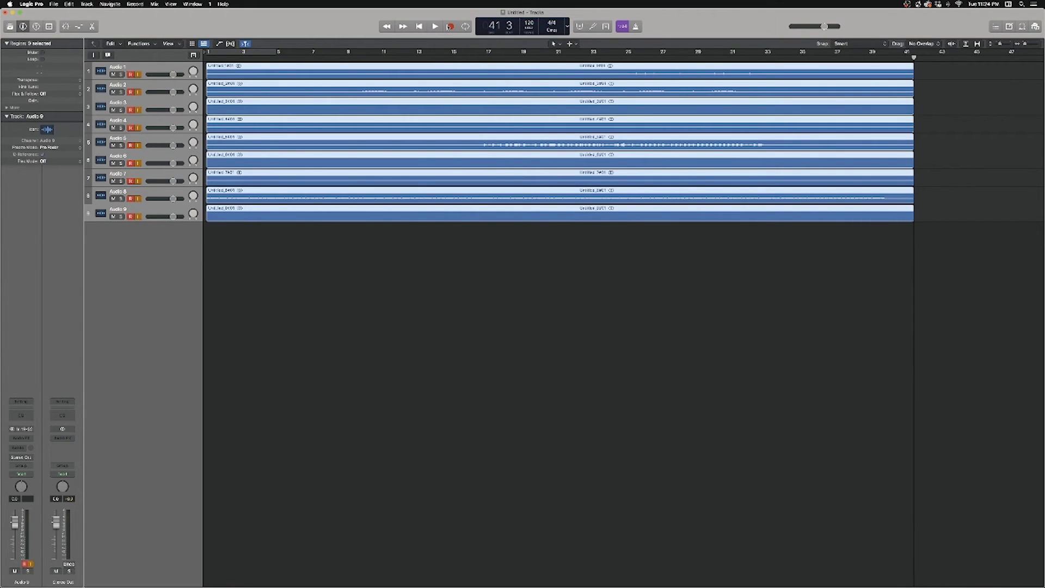
left_click(419, 28)
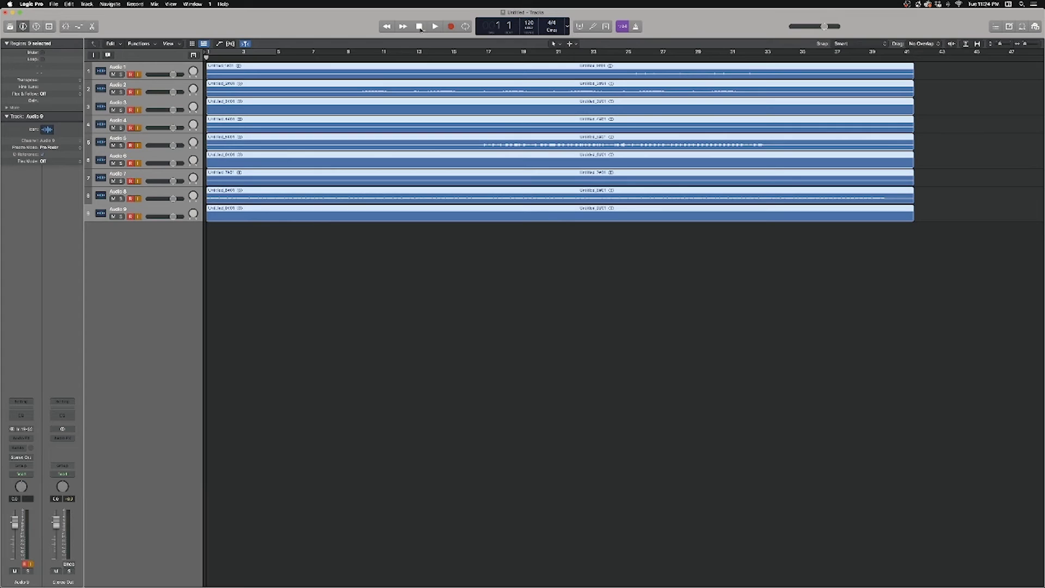
left_click(131, 75)
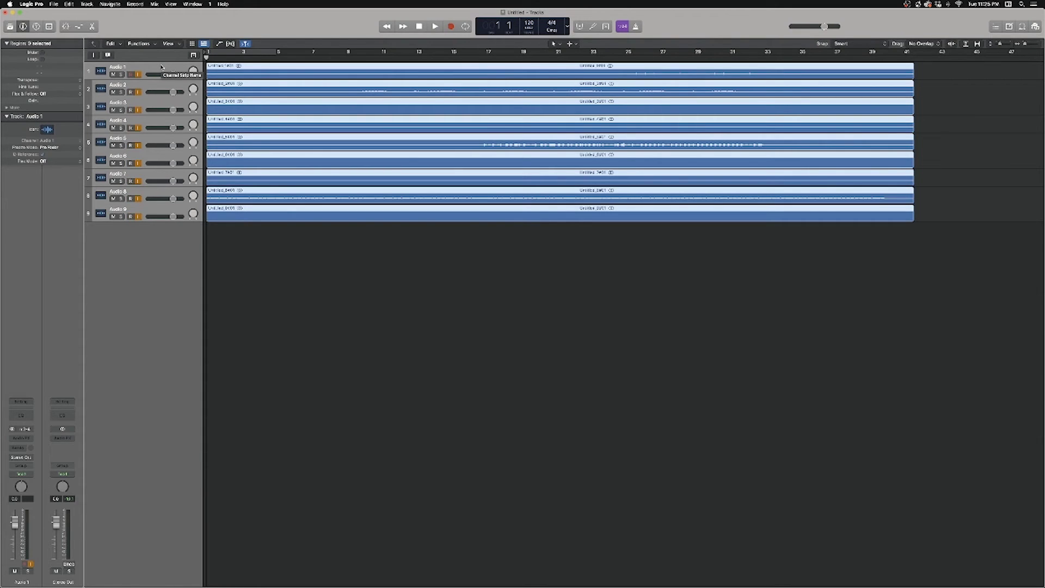
- Play the recordings, jump ahead to around bar 15, then stop playback
key("space")
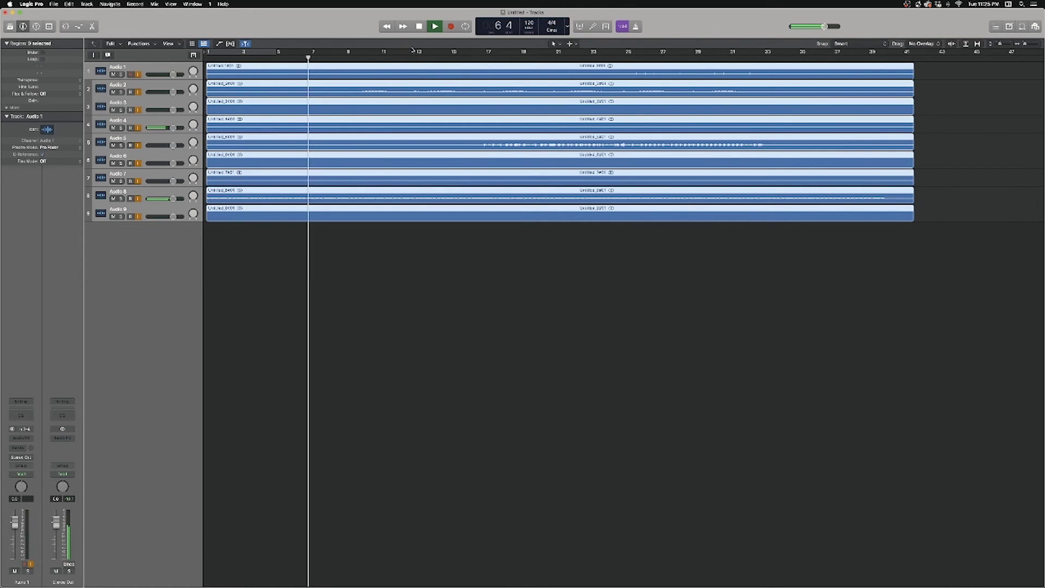
left_click(469, 53)
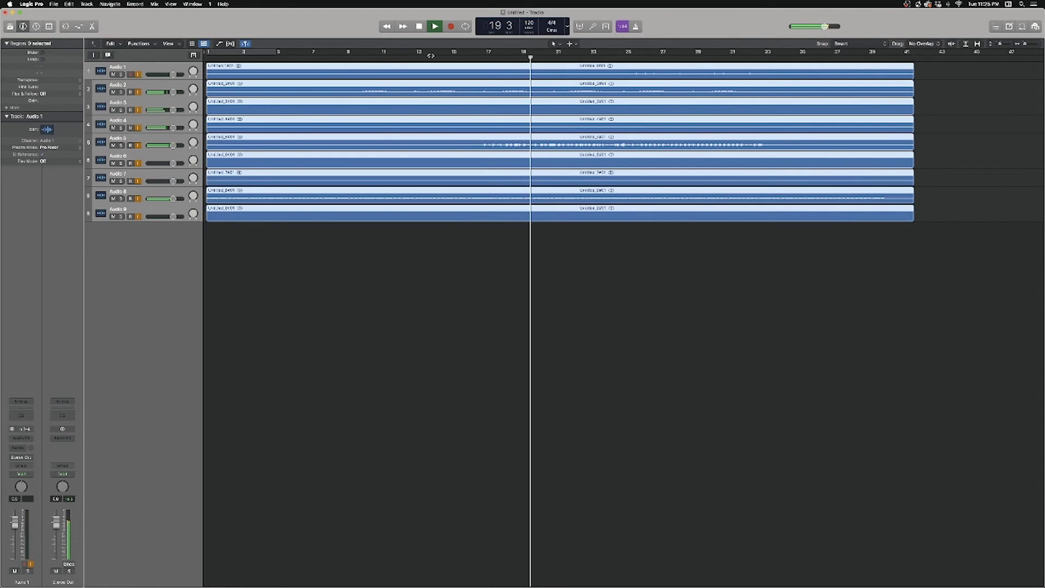
key("space")
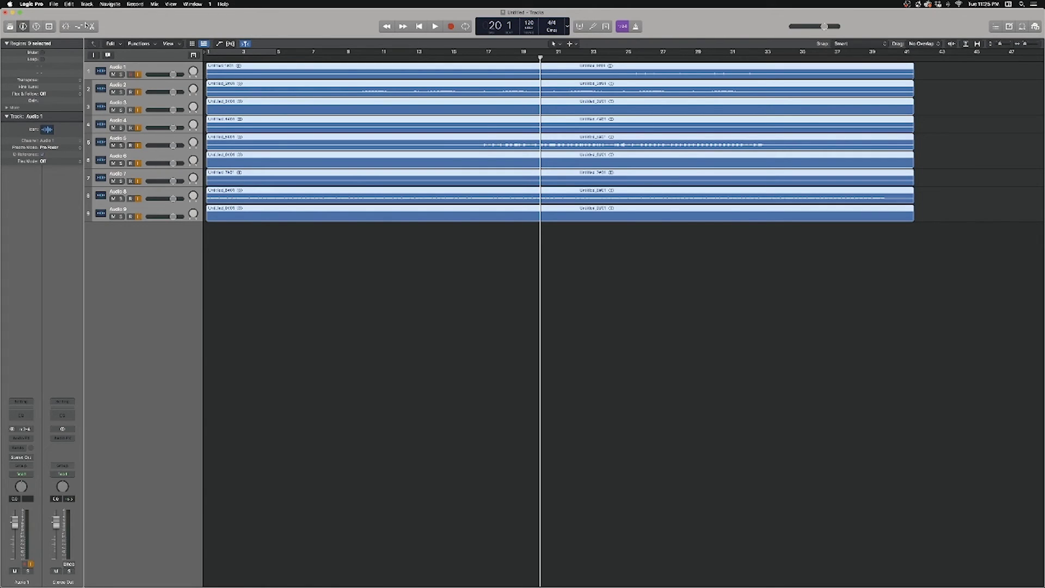
left_click(55, 4)
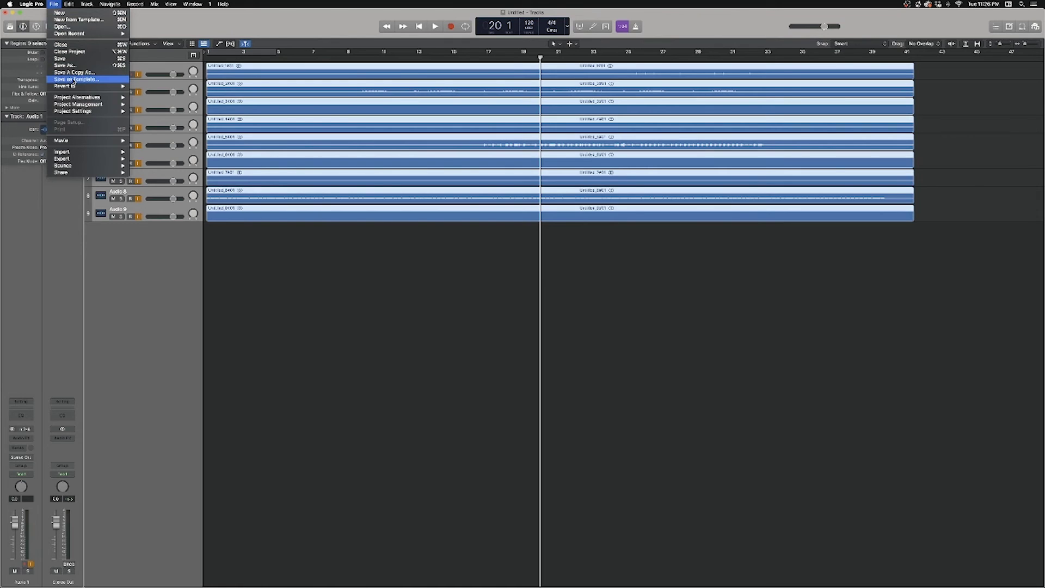
left_click(74, 80)
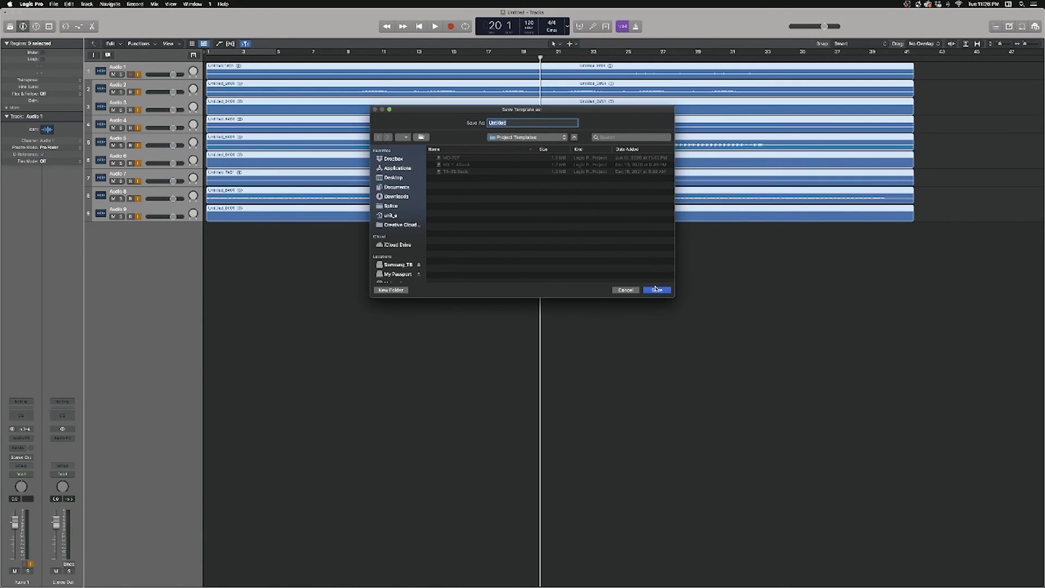
left_click(626, 290)
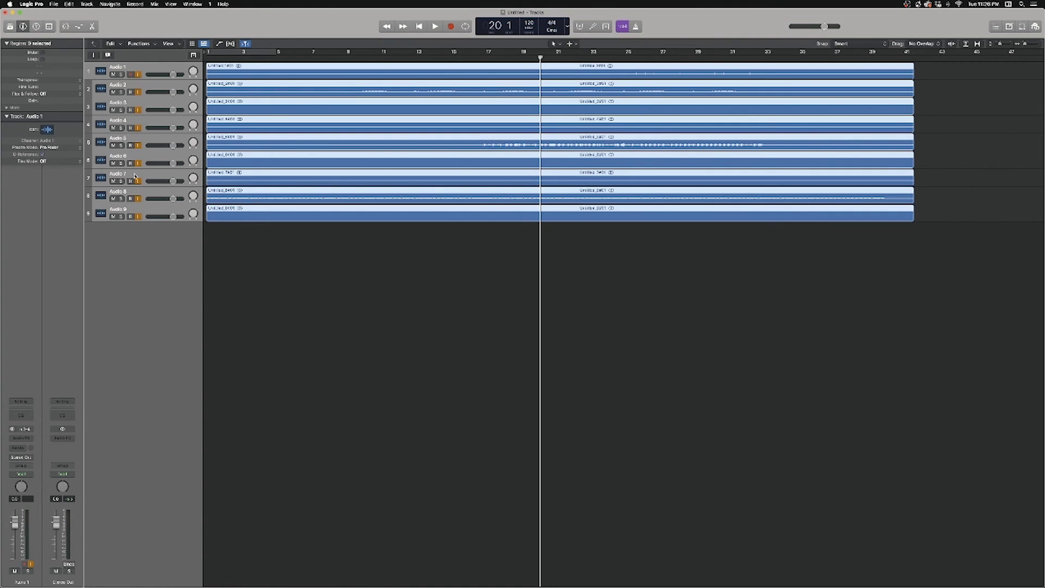
- Add Audio 10 as a mono audio track recording from Input 3
right_click(119, 233)
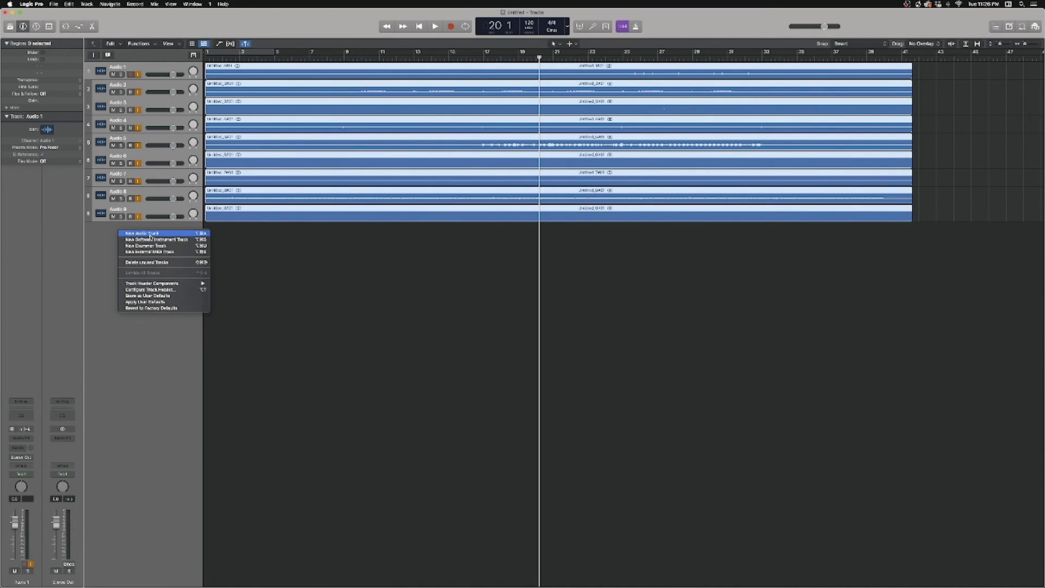
left_click(150, 234)
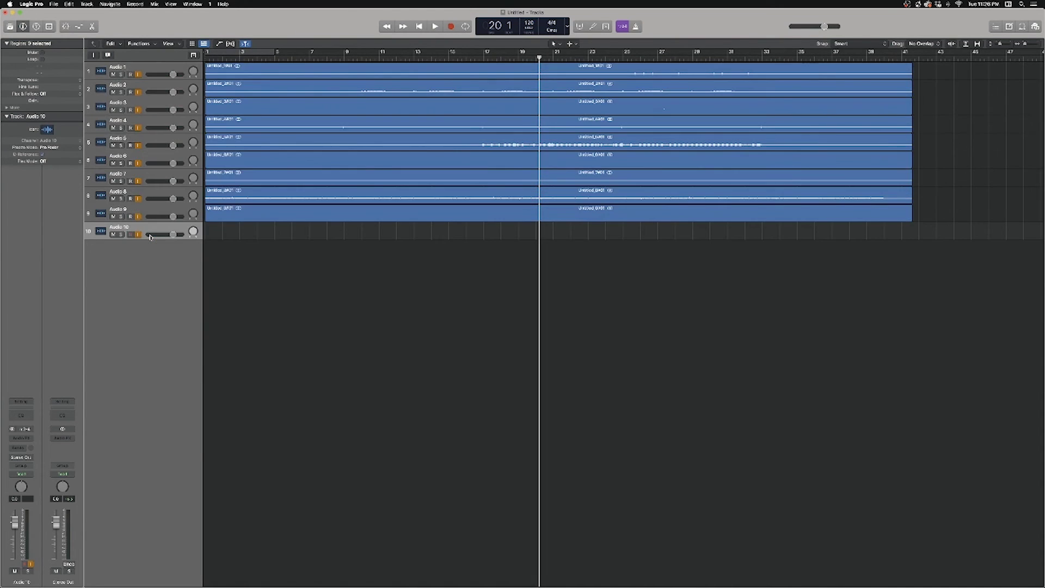
left_click(27, 429)
mouse_move(38, 457)
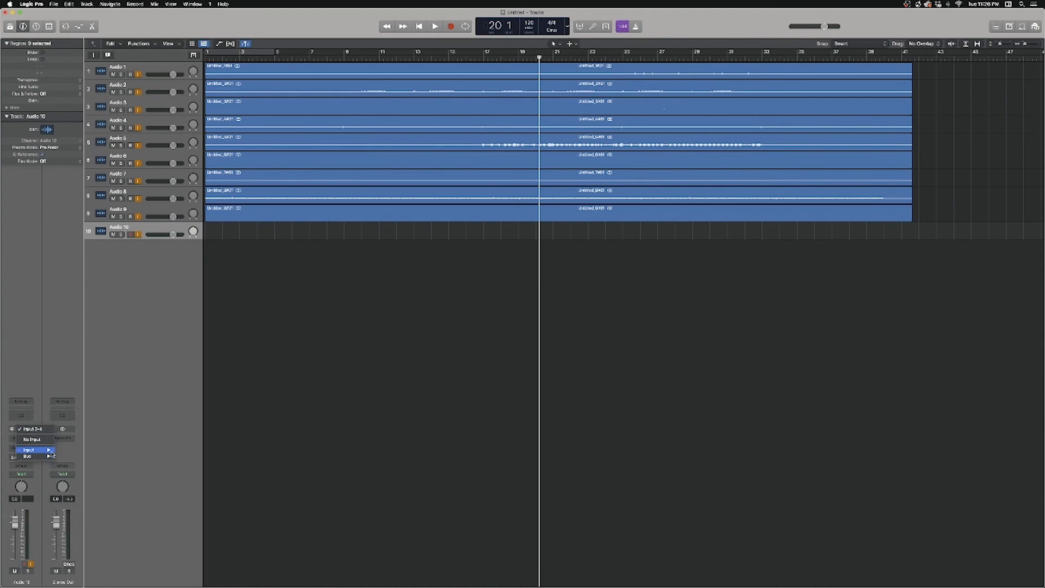
left_click(10, 430)
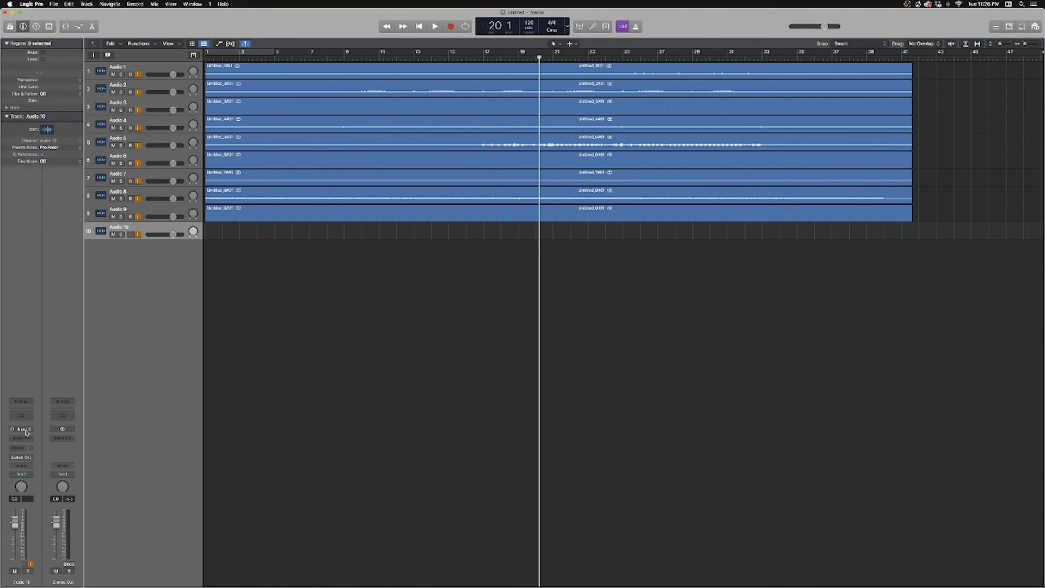
left_click(23, 430)
mouse_move(43, 451)
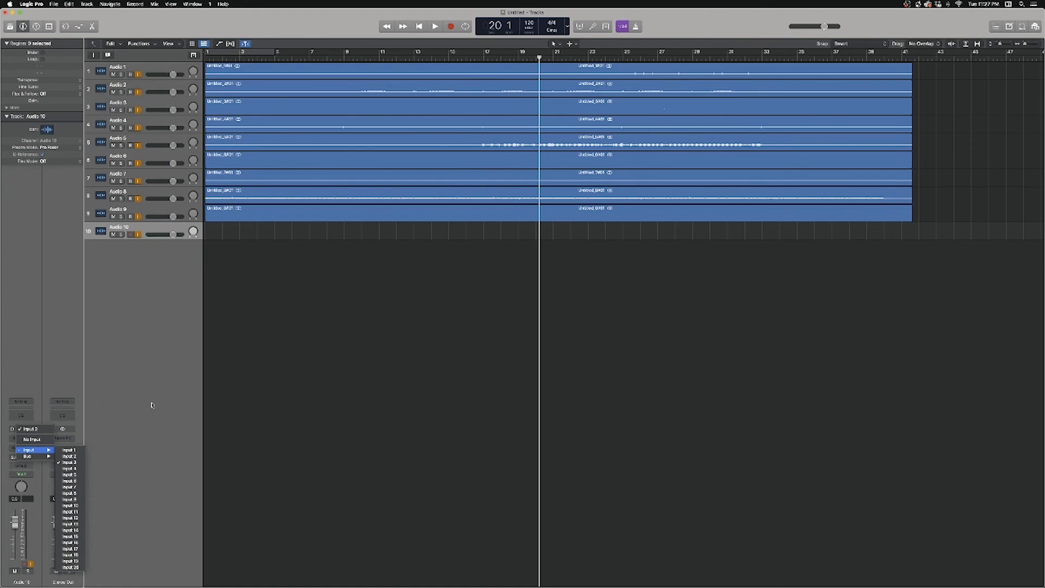
left_click(150, 378)
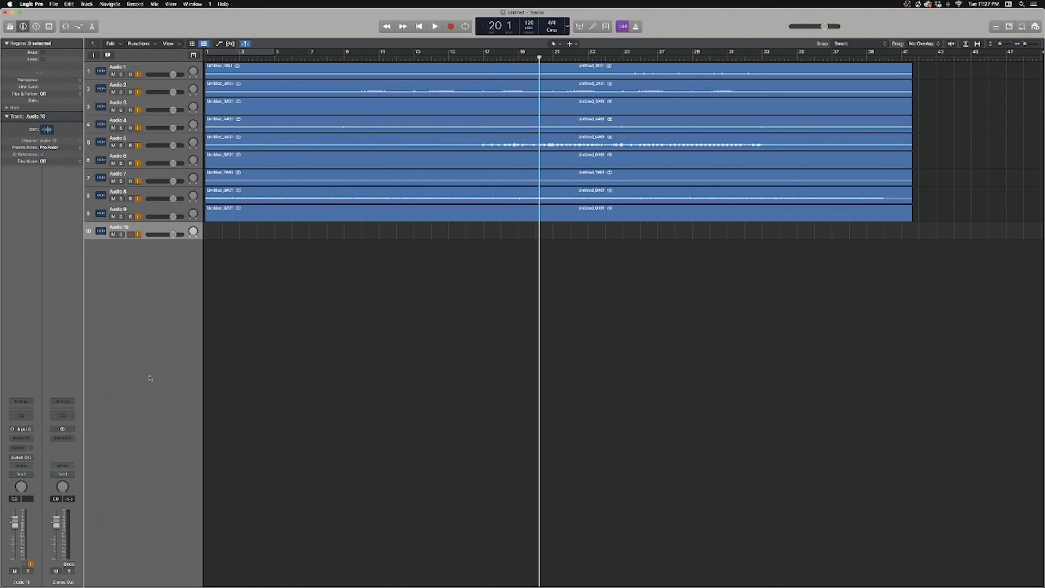